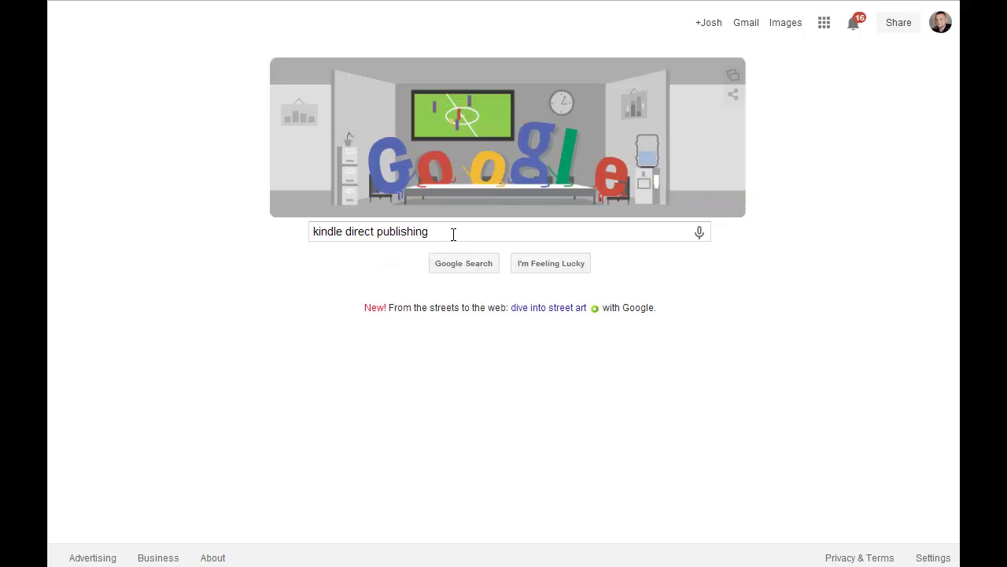
Search Google for 'kindle direct publishing' and open the kdp.amazon.com welcome page
left_click(453, 264)
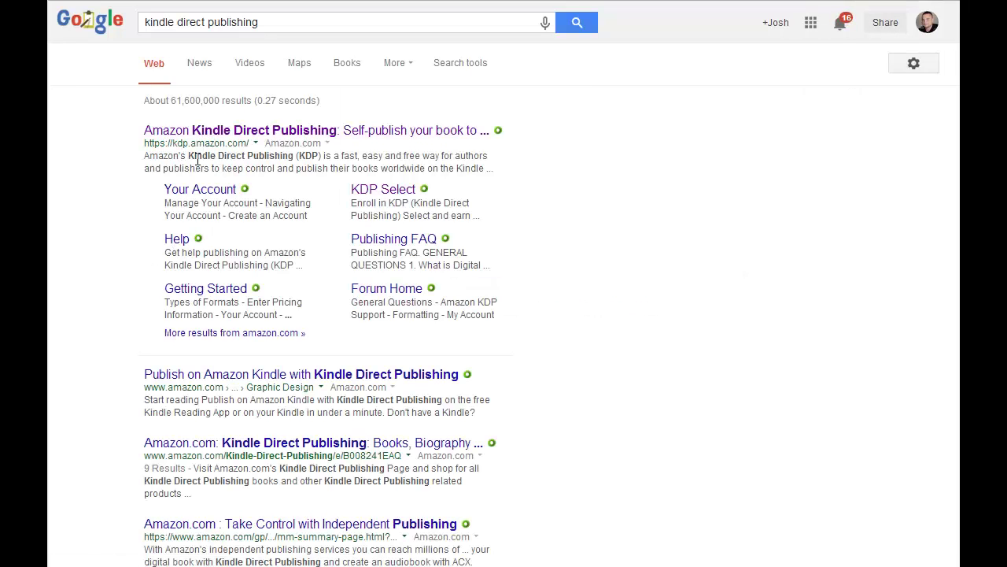
left_click(226, 135)
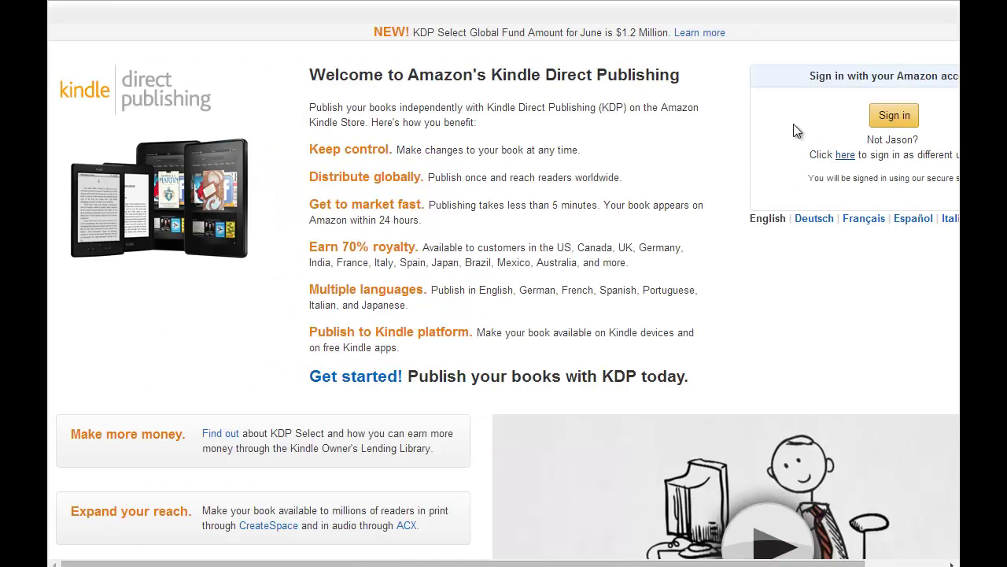
Sign in to KDP and delete the leftover New Title 1 draft from the Bookshelf
left_click(894, 115)
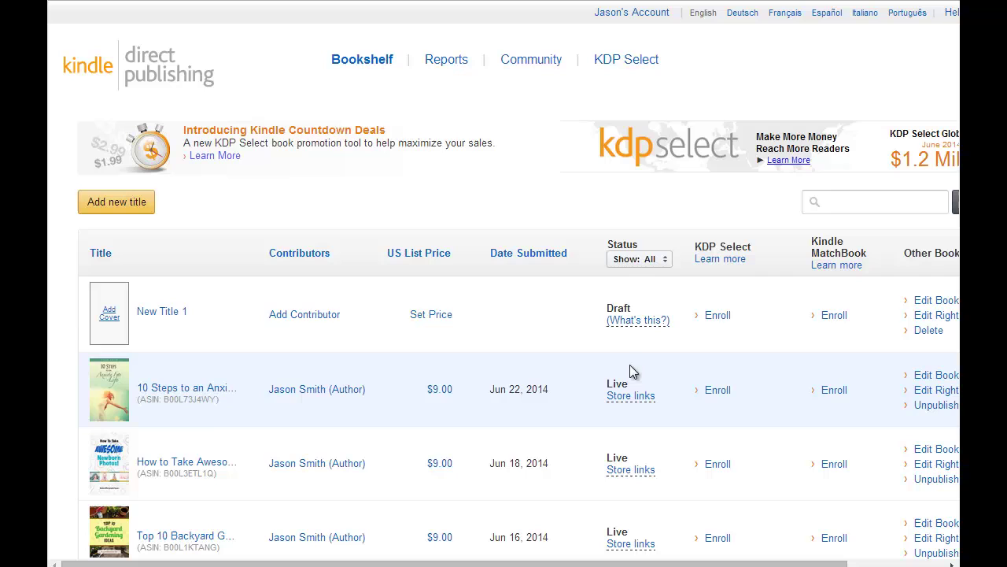
left_click(925, 330)
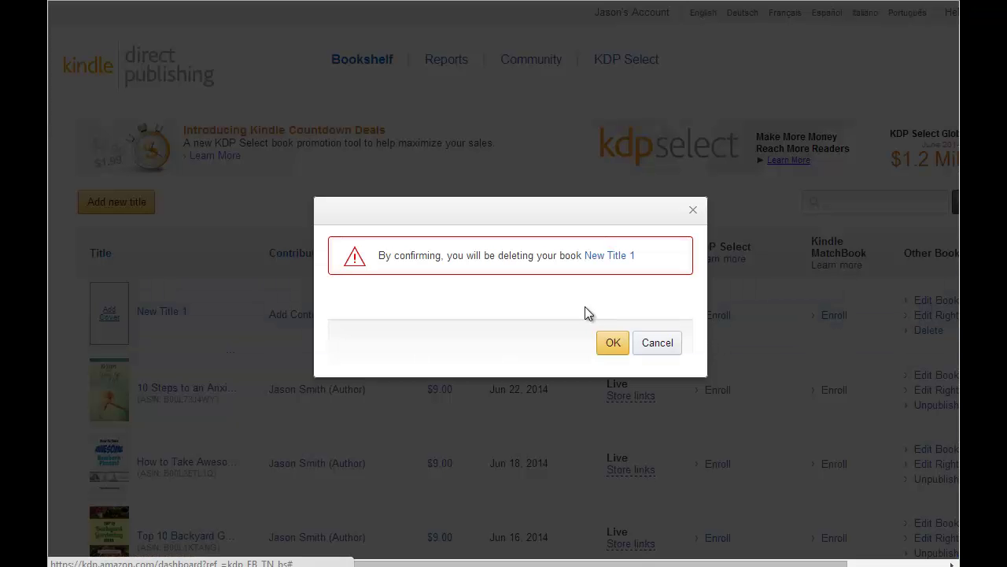
left_click(613, 343)
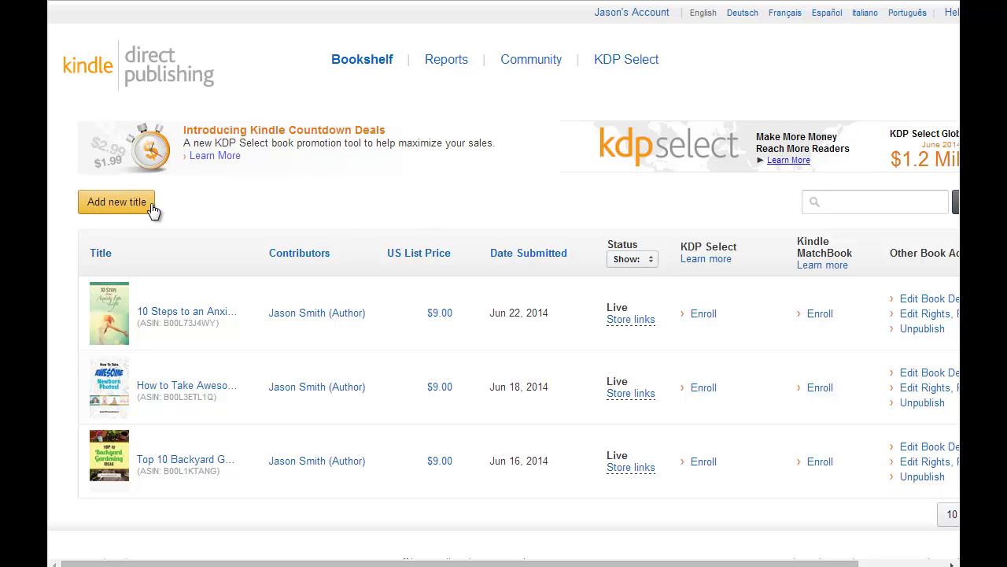
Start a new Kindle eBook title and bring up section 1, Enter Your Book Details
left_click(116, 206)
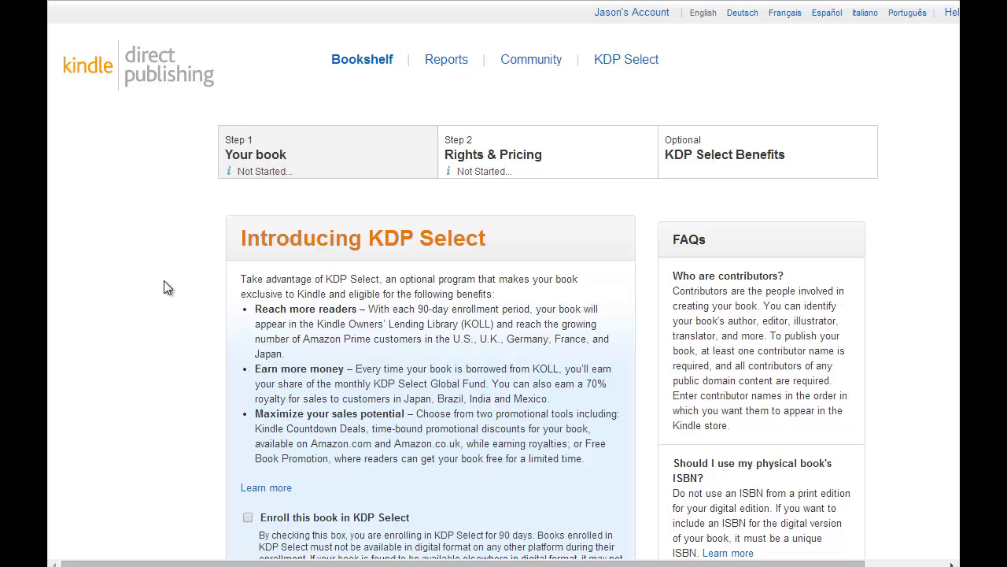
scroll(186, 283, "down", 5)
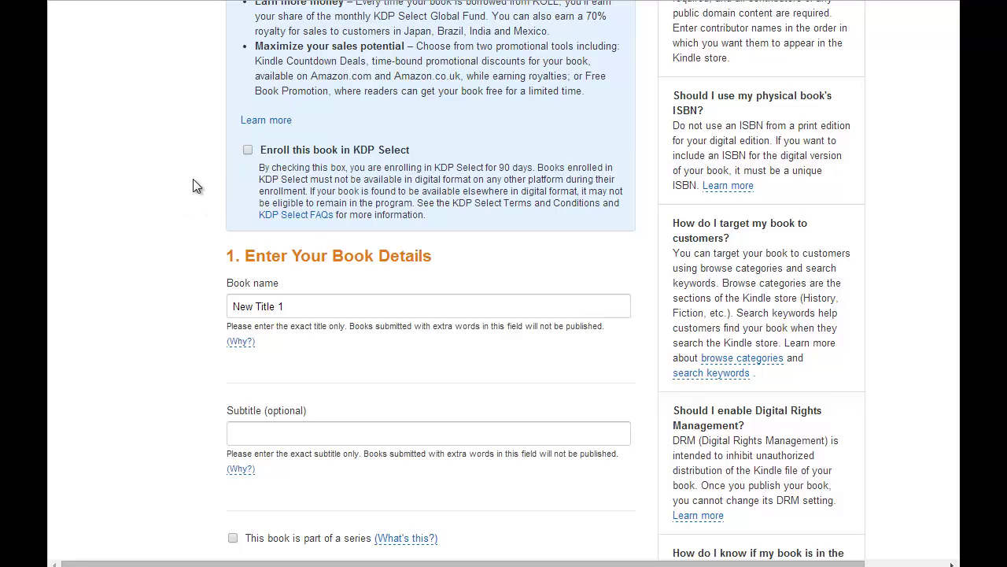
Enter book name 'What are the Essentials for any Camping Trip' and publisher CampDotCom.com
scroll(156, 192, "down", 3)
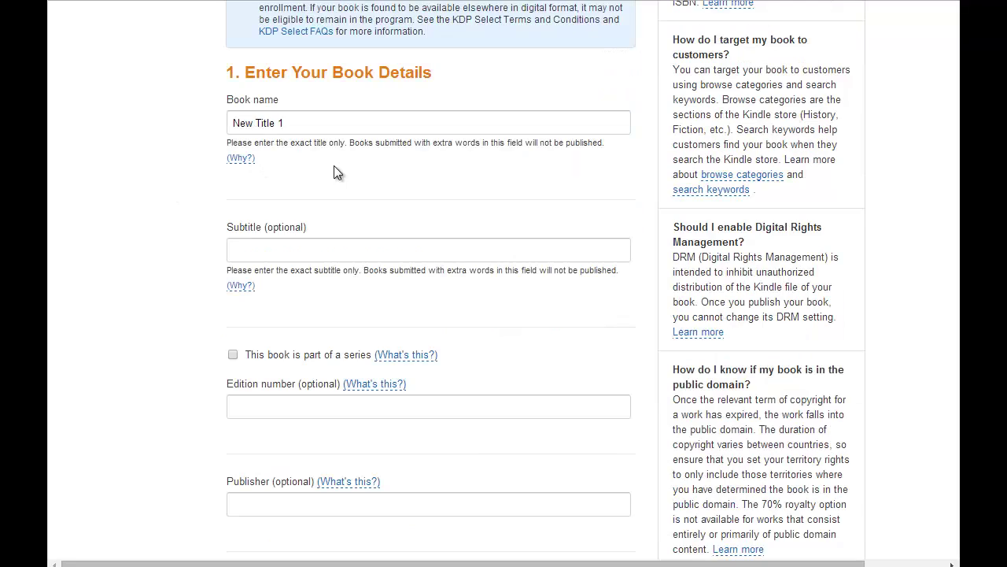
type("What are the Essentials for any Camping Trip")
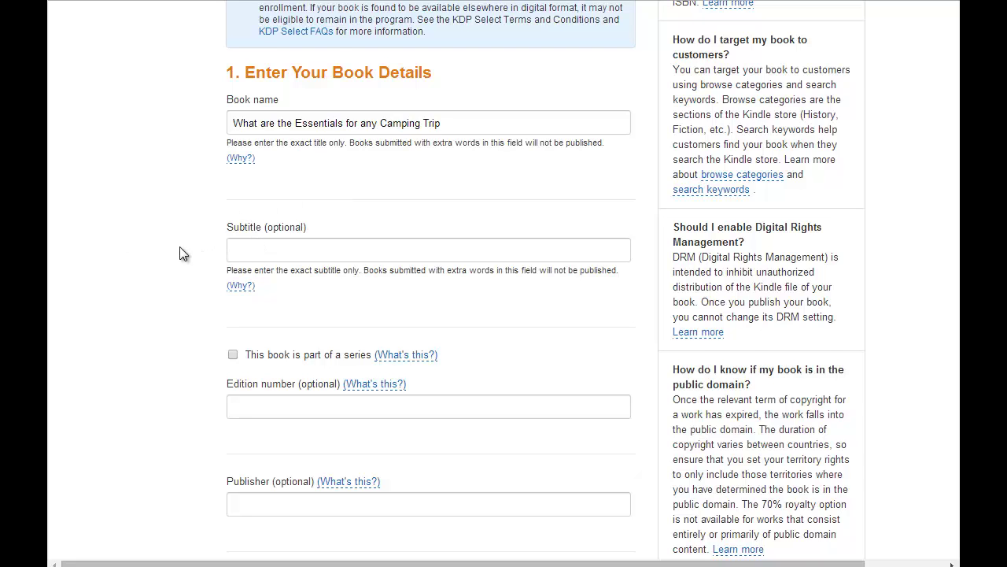
scroll(179, 247, "down", 2)
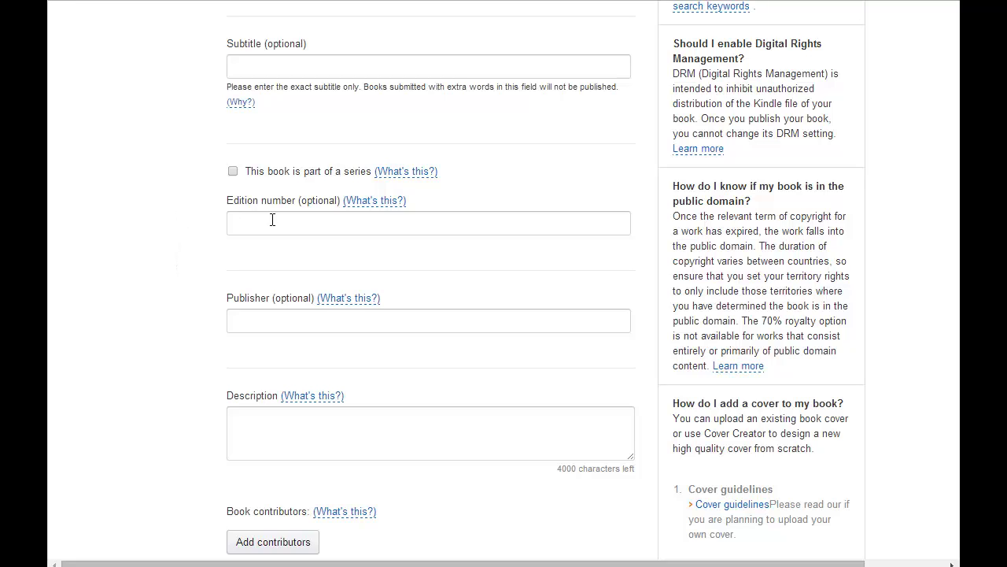
left_click(284, 321)
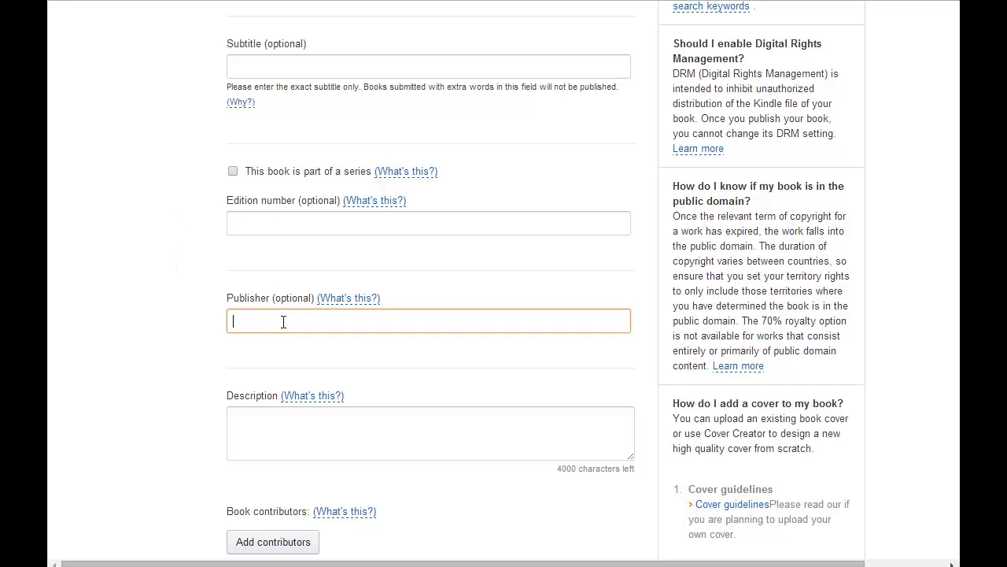
type("CampDot")
type("Com.com")
left_click(162, 333)
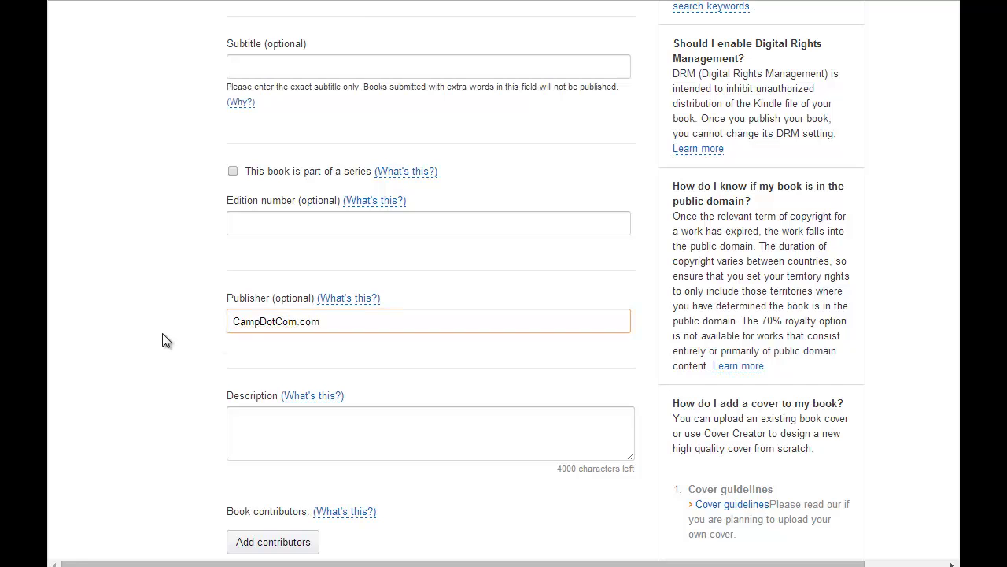
Paste the camping-checklist blurb into Description, leaving 3642 characters remaining
scroll(158, 336, "down", 3)
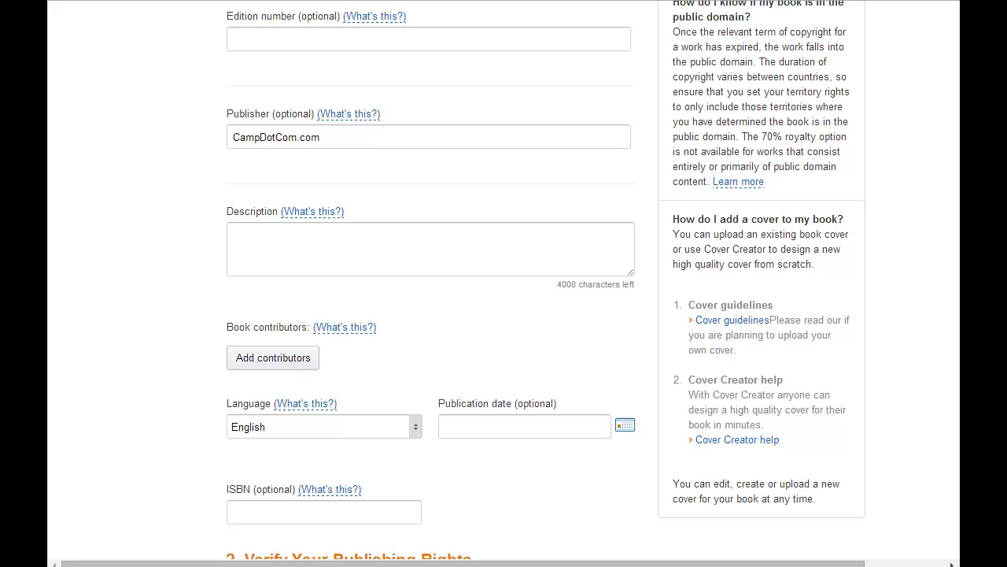
type("Camping can be an unforgettable, enjoyable time for you and your family. However, if you fail to pack the right things, it can become a nightmare very quickly. In \"What are the Essentials for any Camping Trip\" we list and explain every item that should be included in EVERY camping checklist so that your next camping trip is unforgettable ... in a good way!")
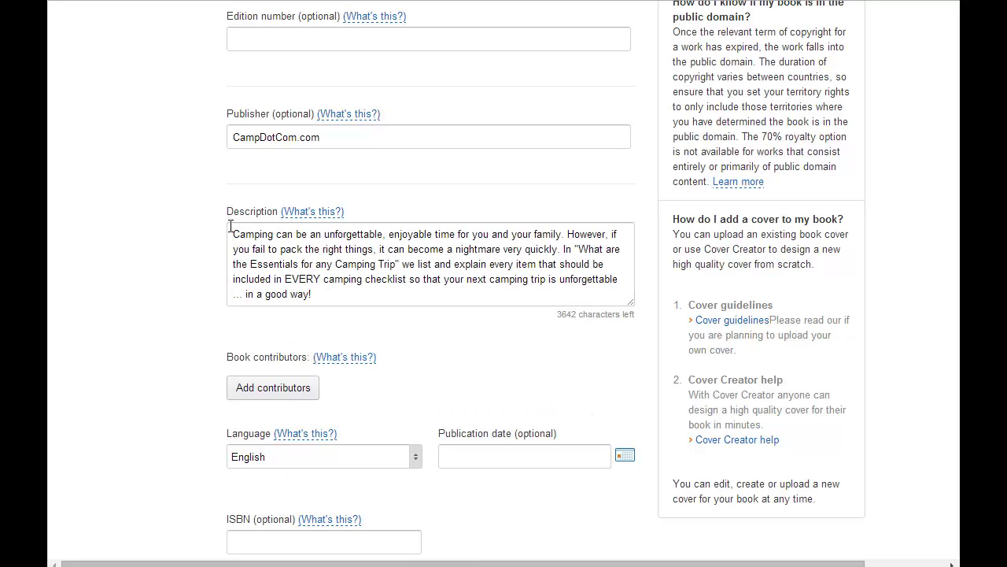
left_click_drag(560, 316, 572, 316)
left_click(126, 240)
scroll(134, 236, "down", 2)
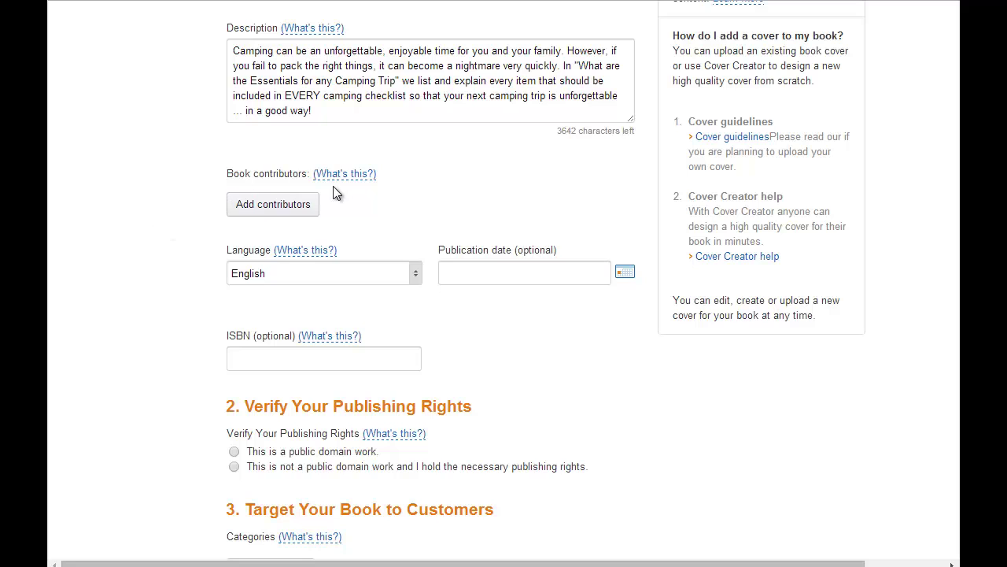
Add a contributor with the author's first and last name and the Author role
left_click(292, 205)
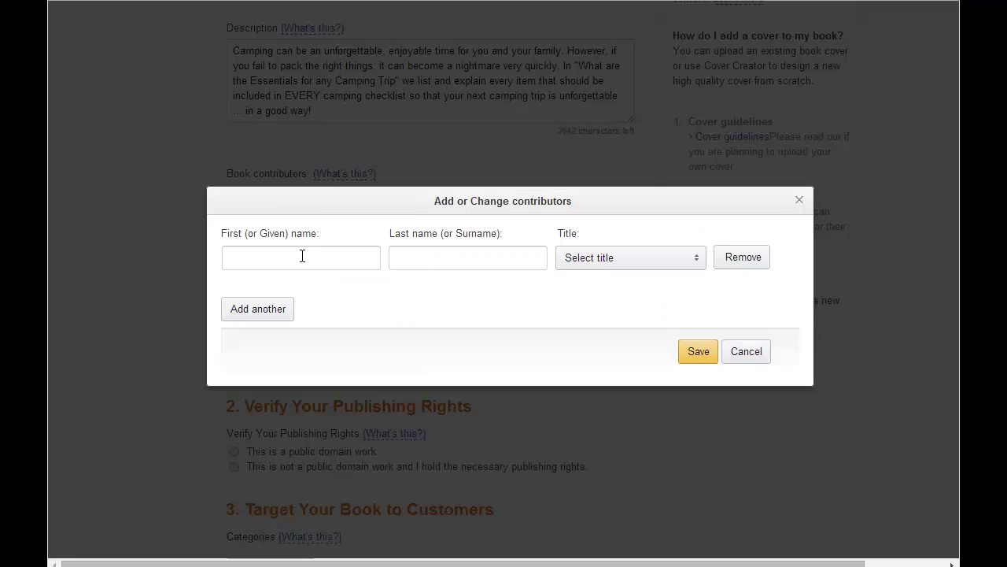
left_click(303, 256)
type("ason")
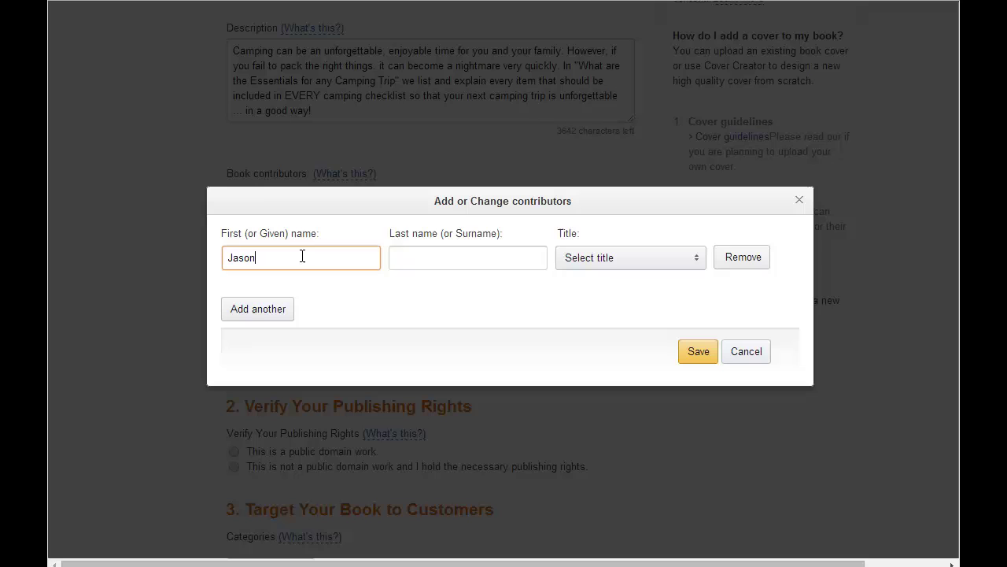
key("Tab")
type("Smith")
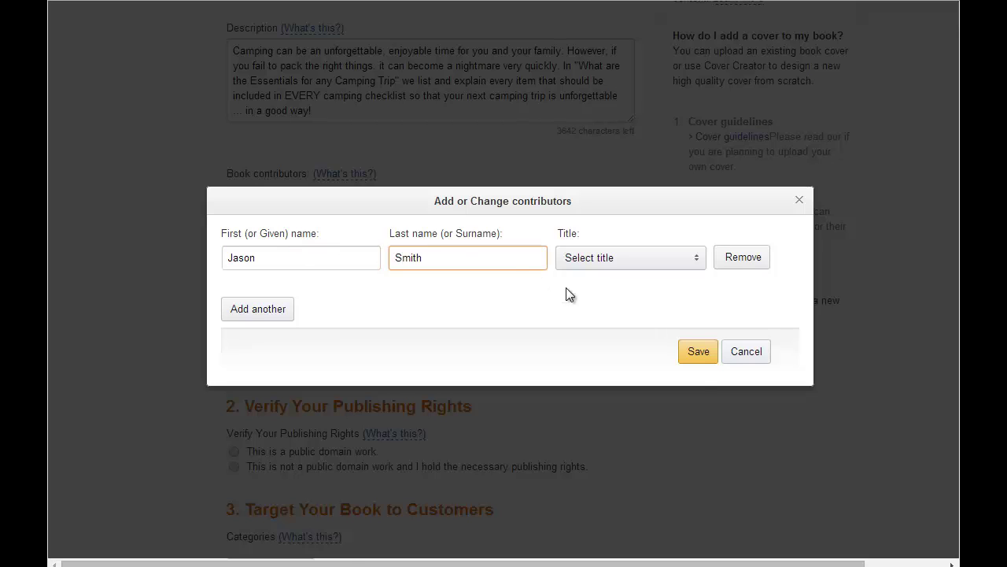
left_click(578, 259)
left_click(580, 281)
left_click(586, 265)
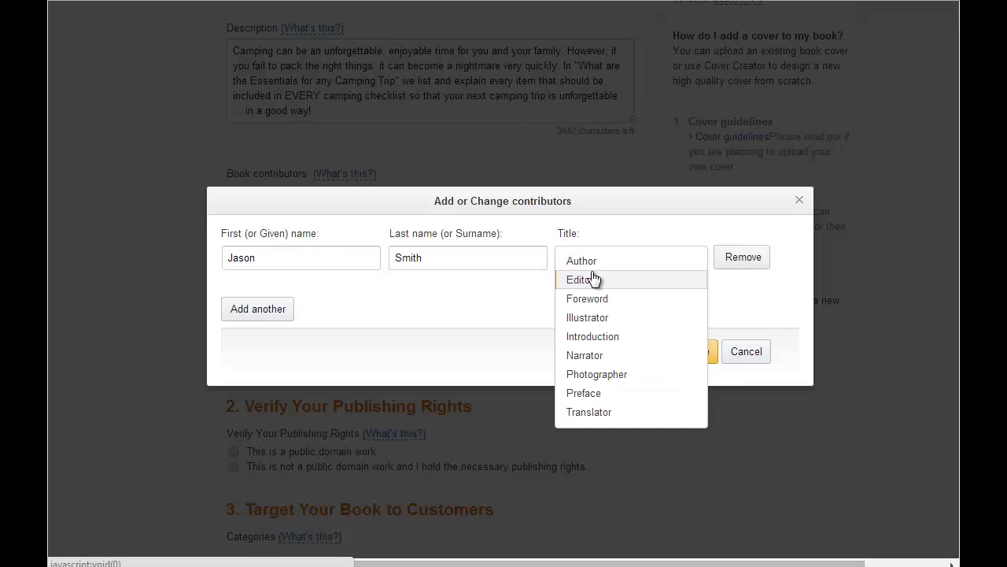
left_click(706, 362)
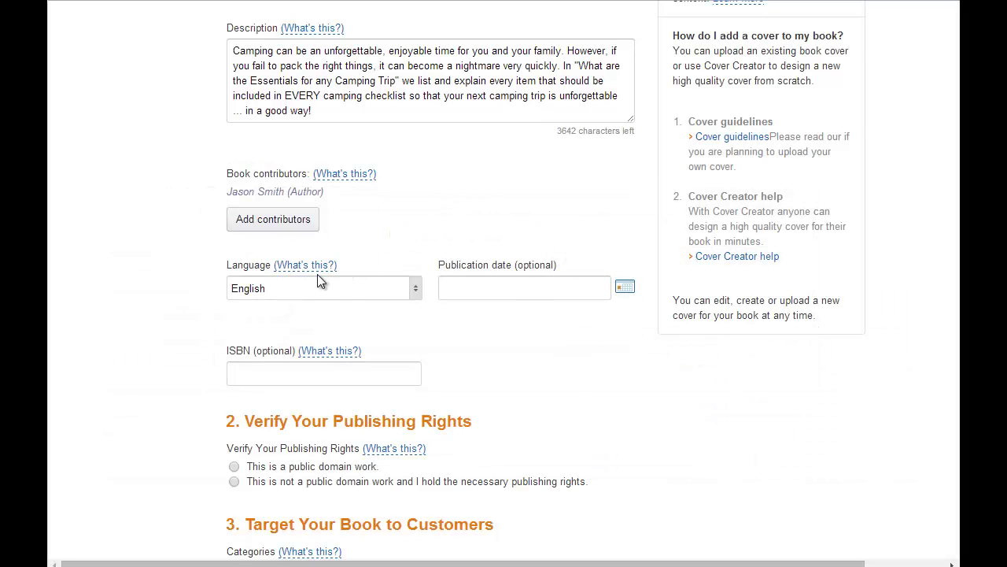
Set the publication date to June 23, 2014
left_click(496, 292)
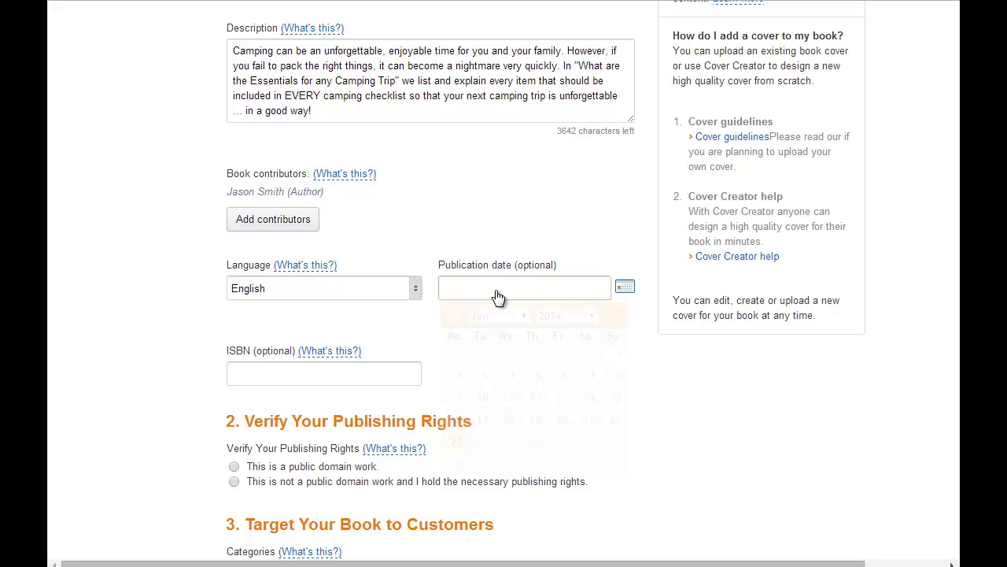
left_click(456, 442)
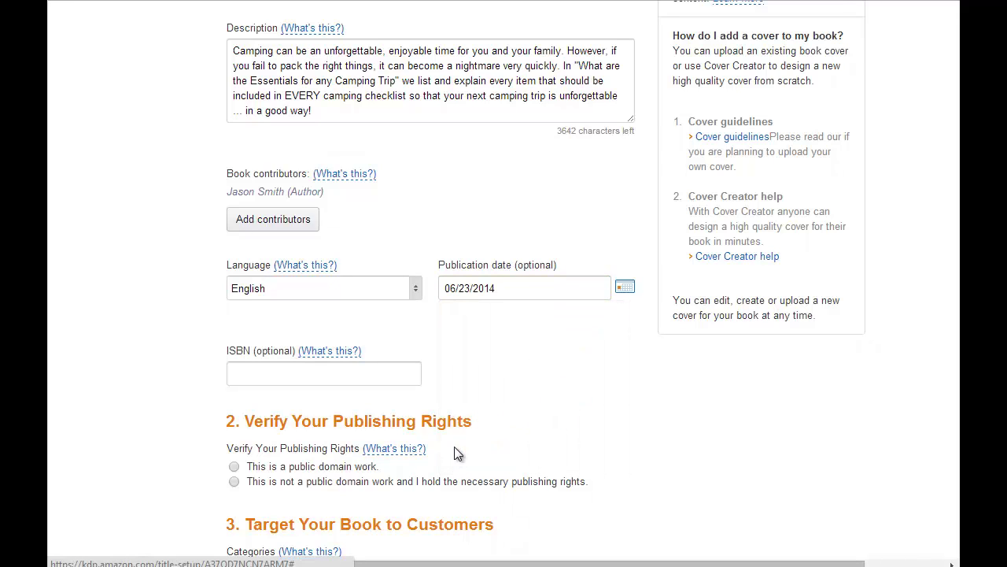
scroll(180, 371, "down", 2)
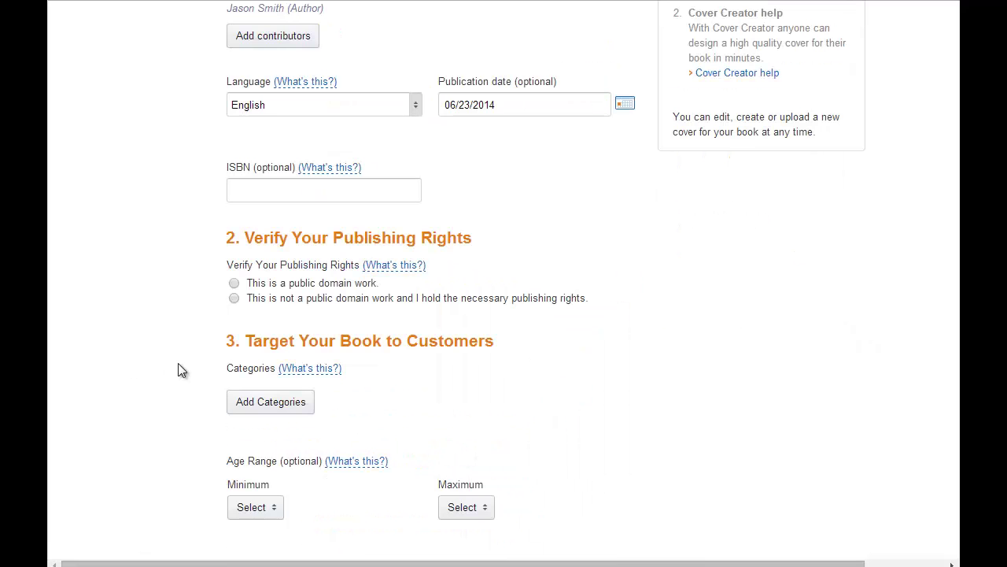
Declare the book not a public domain work and move past categories and age range
left_click(234, 298)
scroll(167, 288, "down", 2)
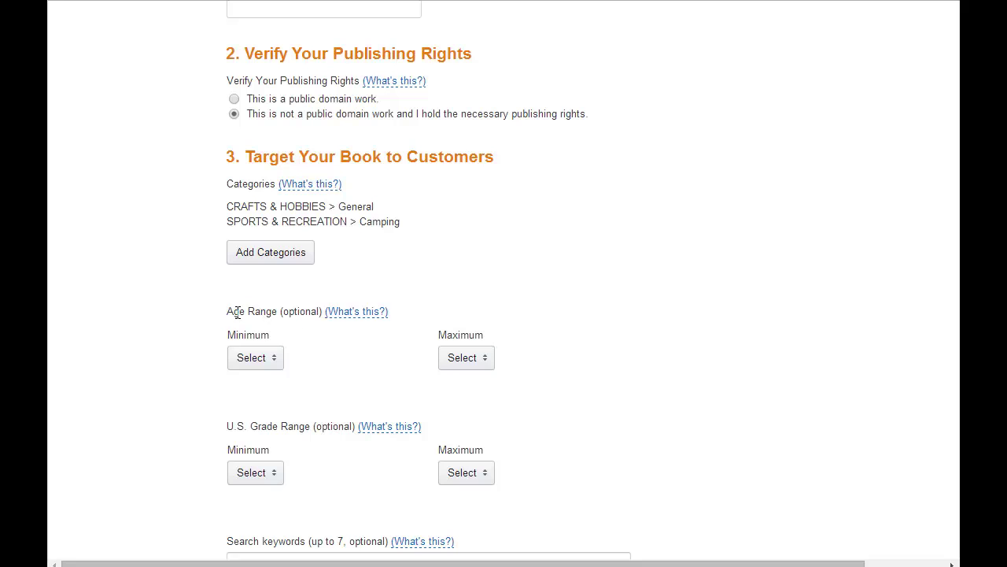
left_click(331, 311)
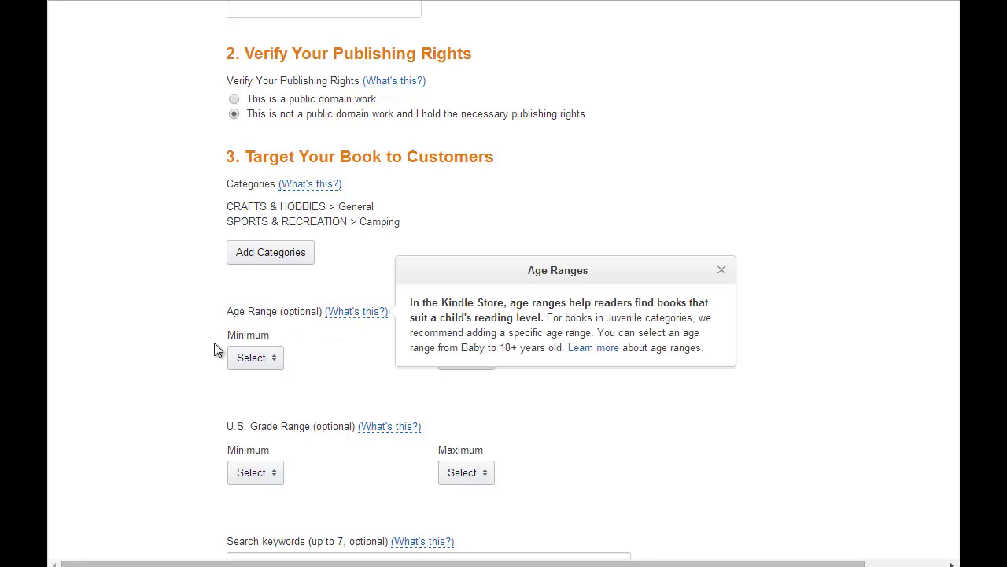
left_click(139, 307)
scroll(138, 307, "down", 3)
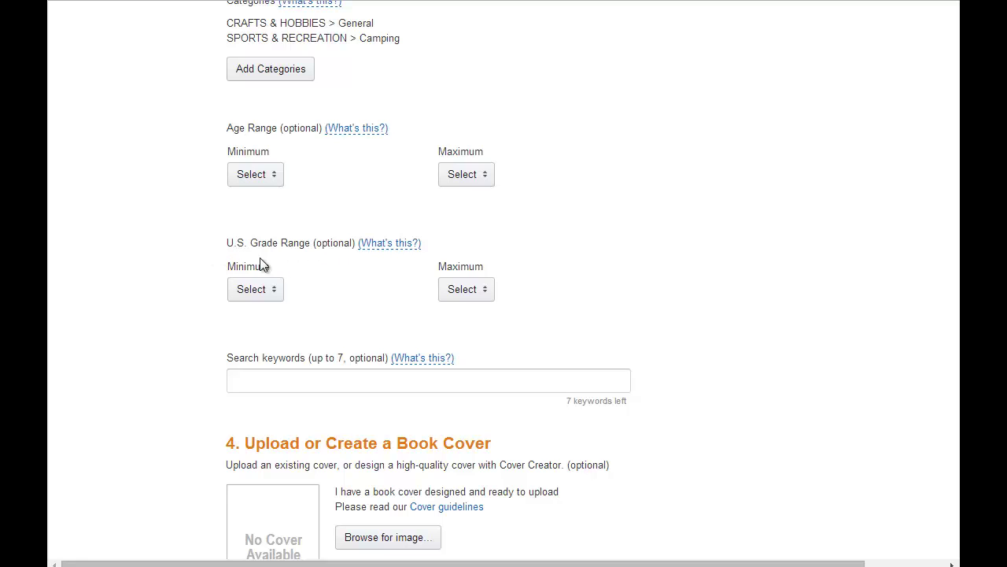
scroll(165, 280, "down", 3)
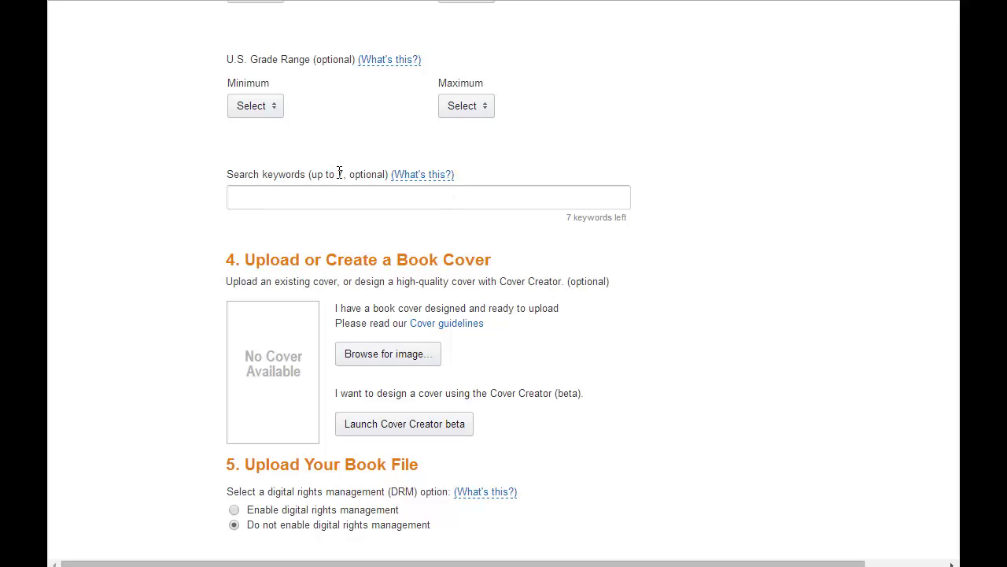
Paste the seven camping search keywords into the Search keywords box
left_click(450, 206)
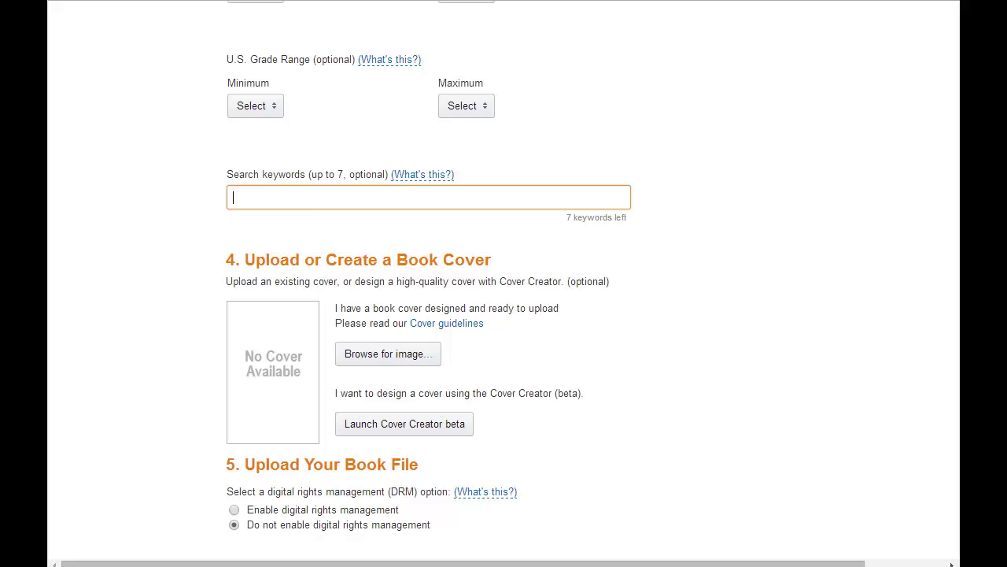
key("ctrl+v")
left_click(409, 290)
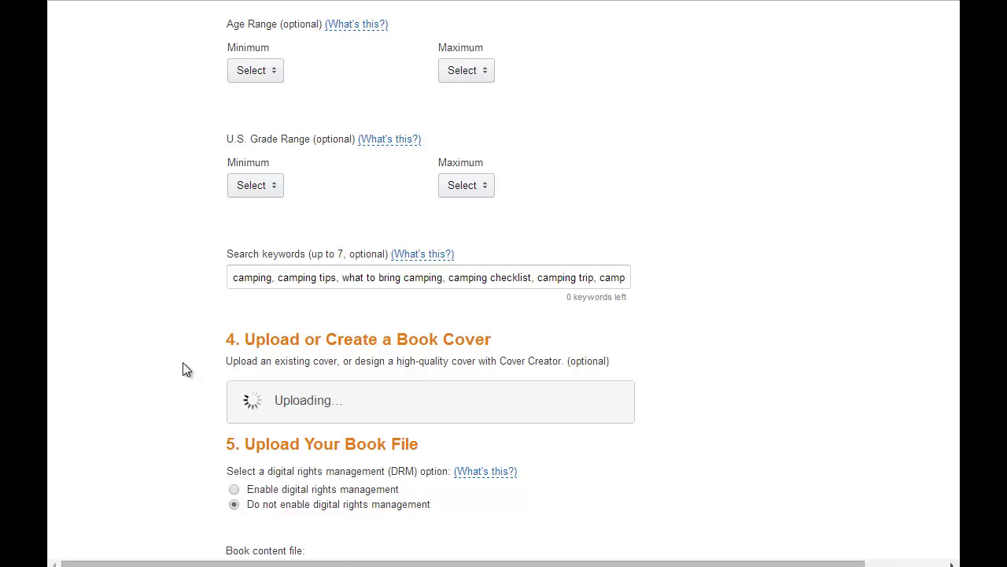
scroll(183, 362, "down", 2)
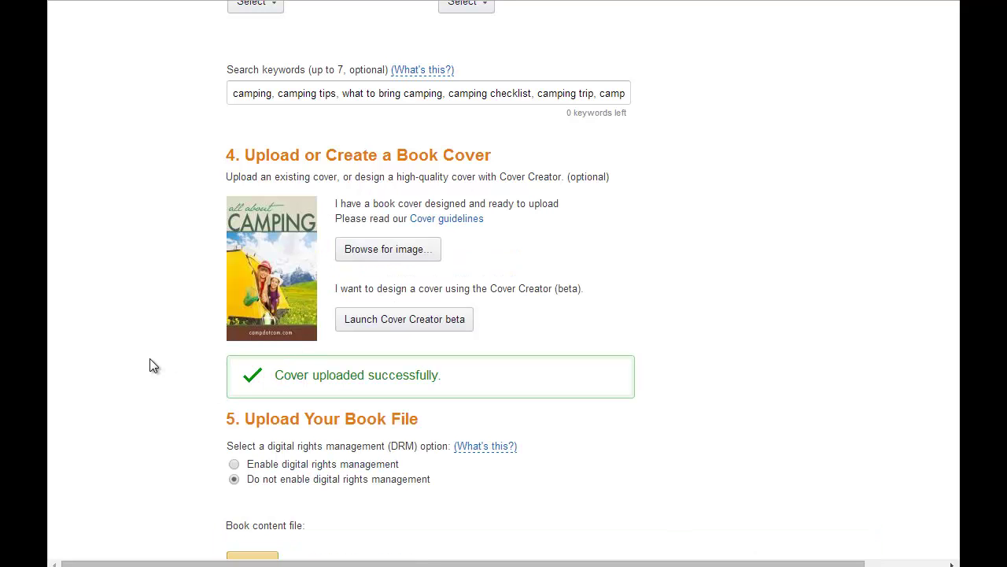
scroll(150, 359, "down", 3)
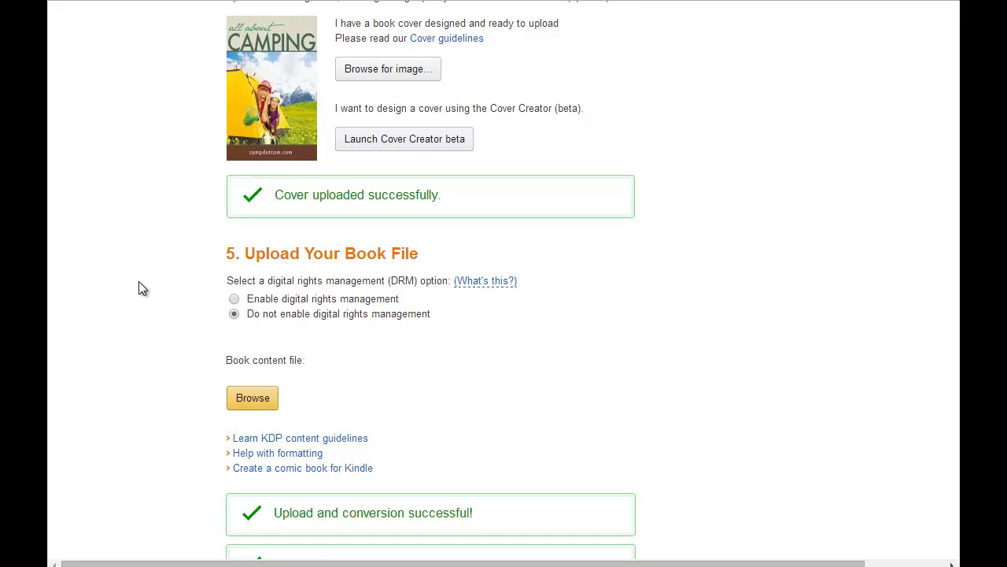
scroll(138, 288, "down", 2)
scroll(154, 293, "down", 2)
scroll(139, 321, "down", 2)
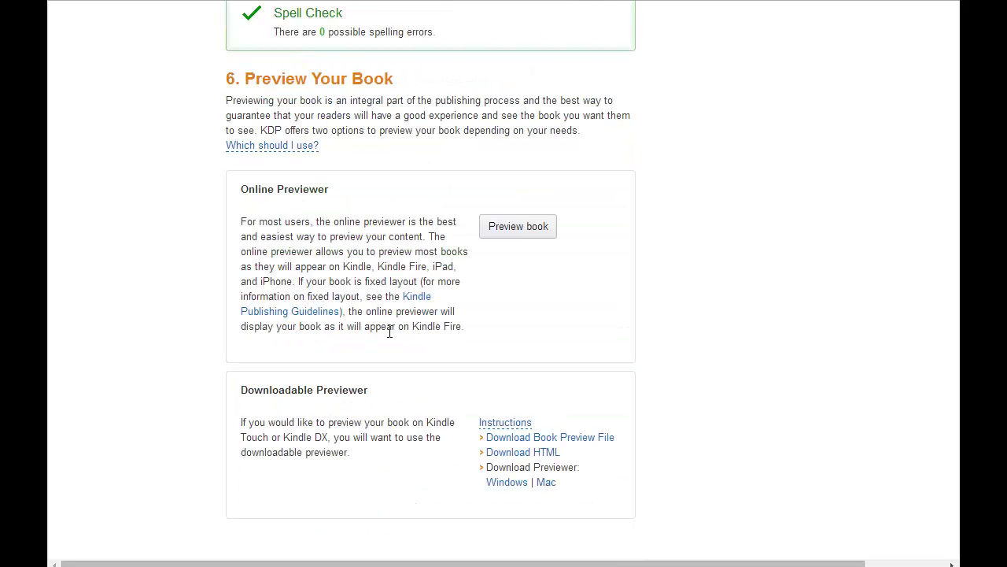
scroll(388, 331, "down", 2)
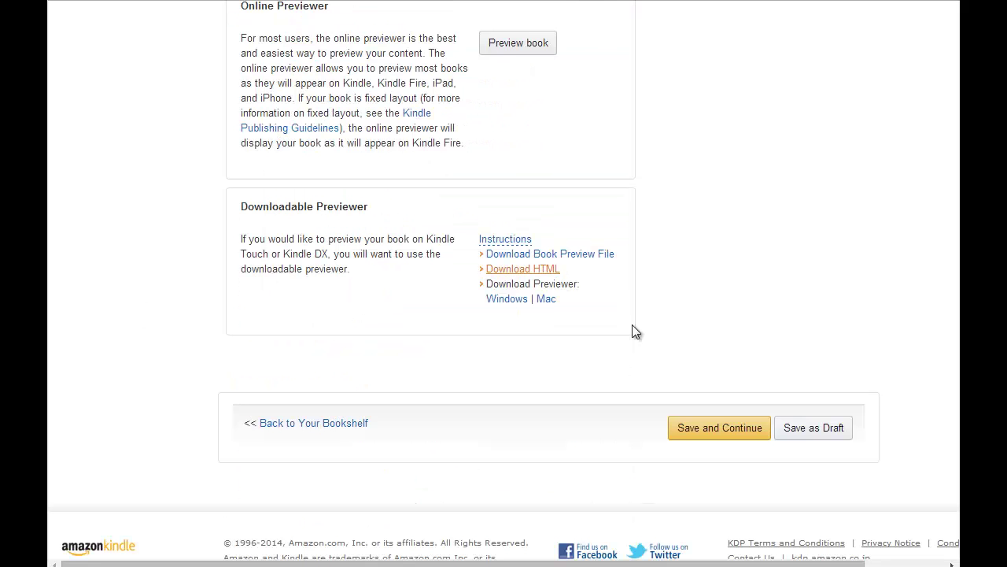
left_click(505, 239)
Save the book details and continue to the rights and pricing page
left_click(725, 432)
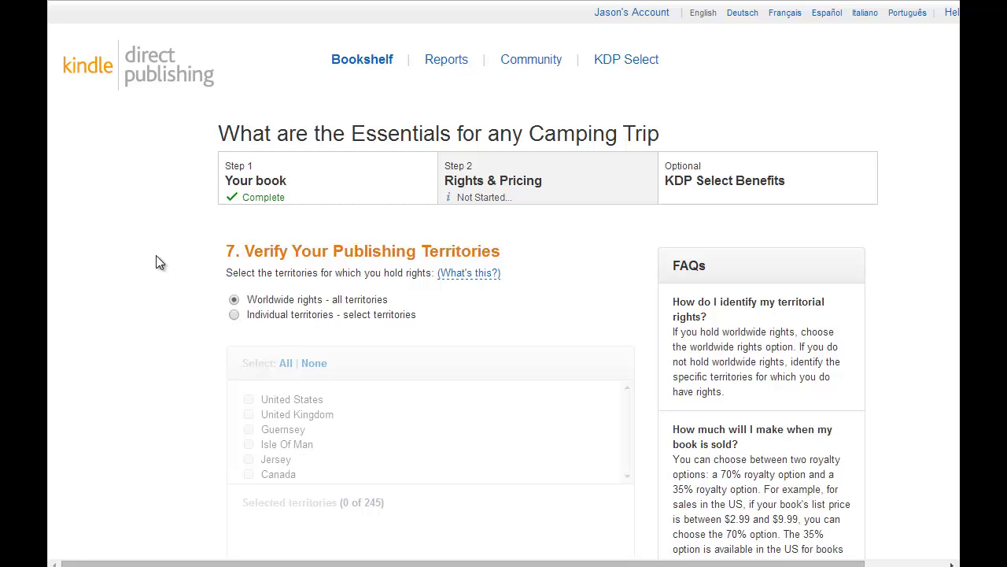
scroll(135, 257, "down", 3)
scroll(135, 257, "down", 3)
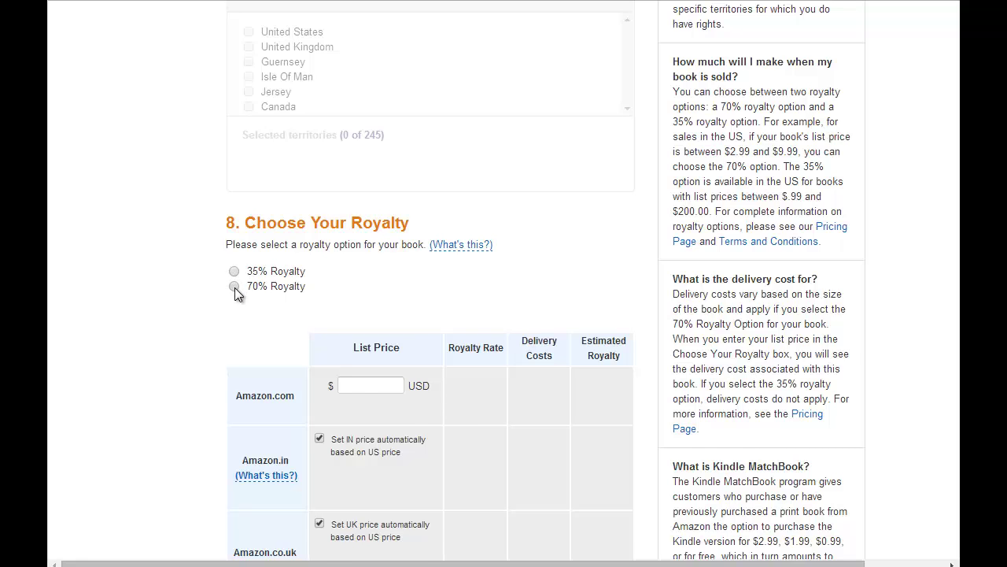
Try the 70% royalty, review its limitation notes, then settle on 35% royalty
left_click(234, 286)
scroll(234, 288, "down", 2)
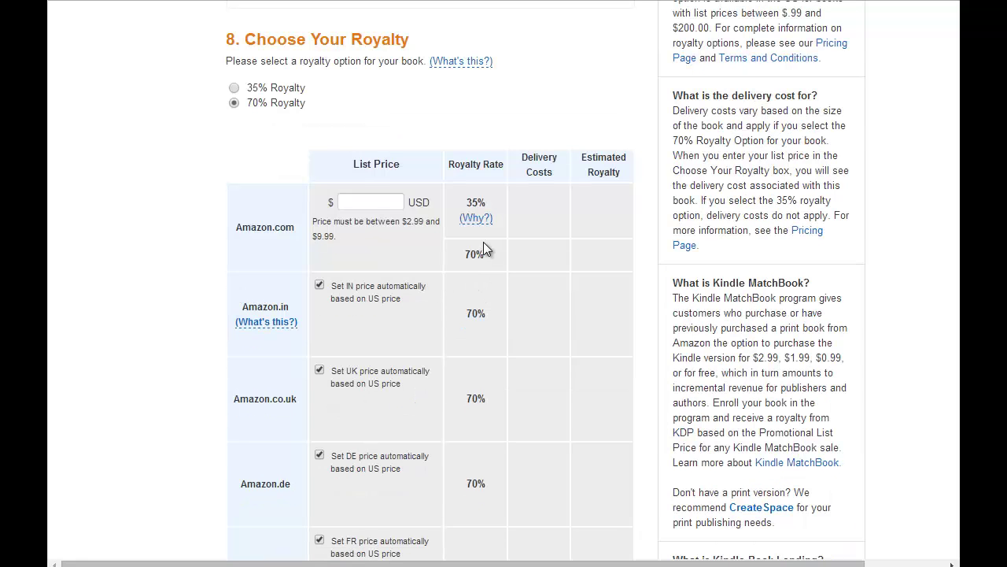
left_click(477, 218)
left_click(456, 63)
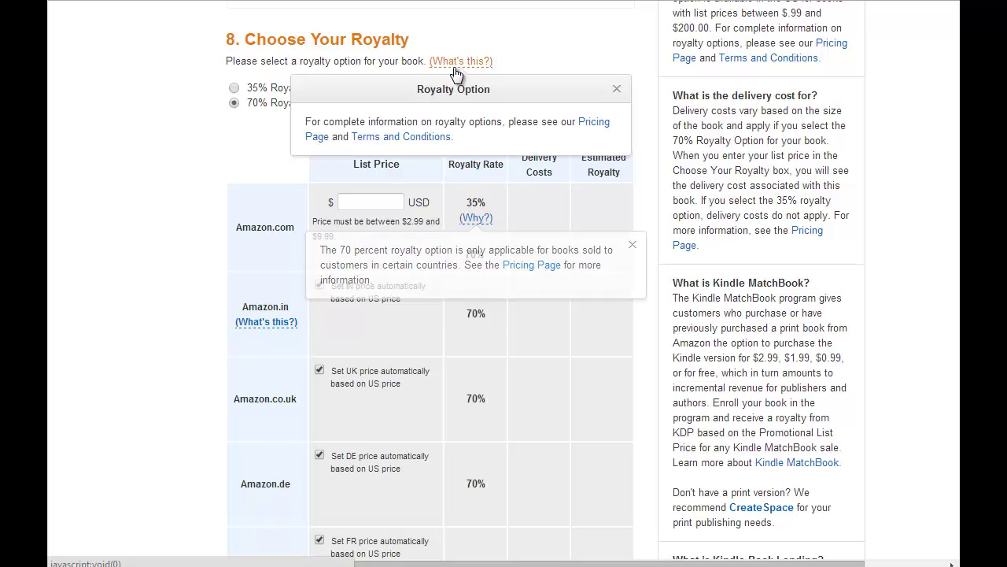
left_click(484, 234)
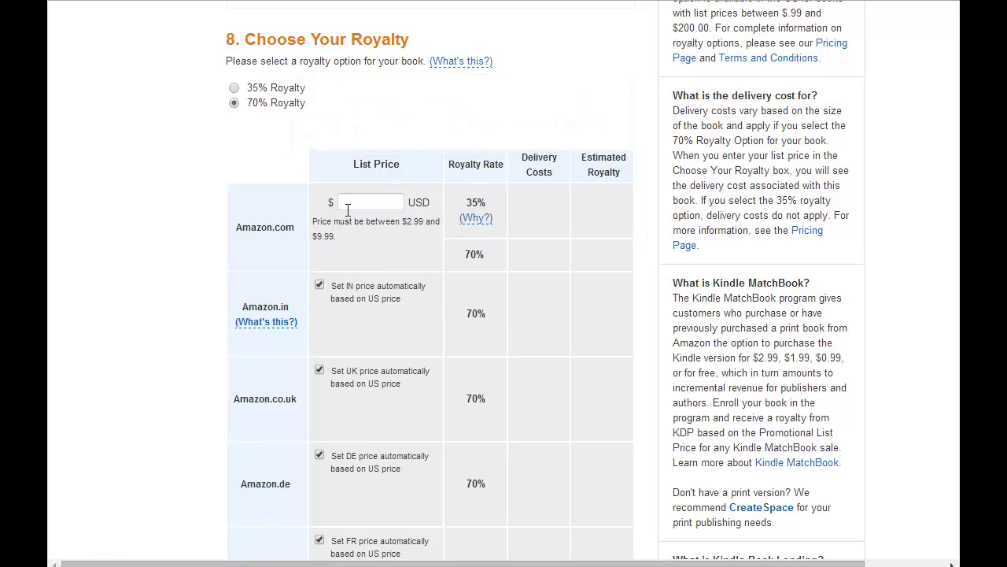
left_click(234, 88)
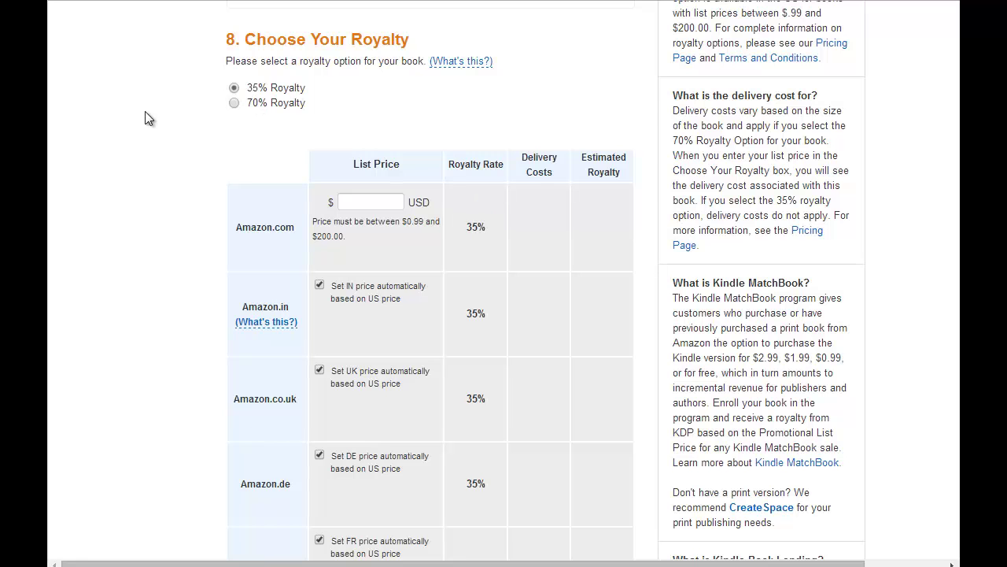
scroll(249, 138, "down", 2)
scroll(360, 176, "up", 2)
scroll(367, 286, "up", 2)
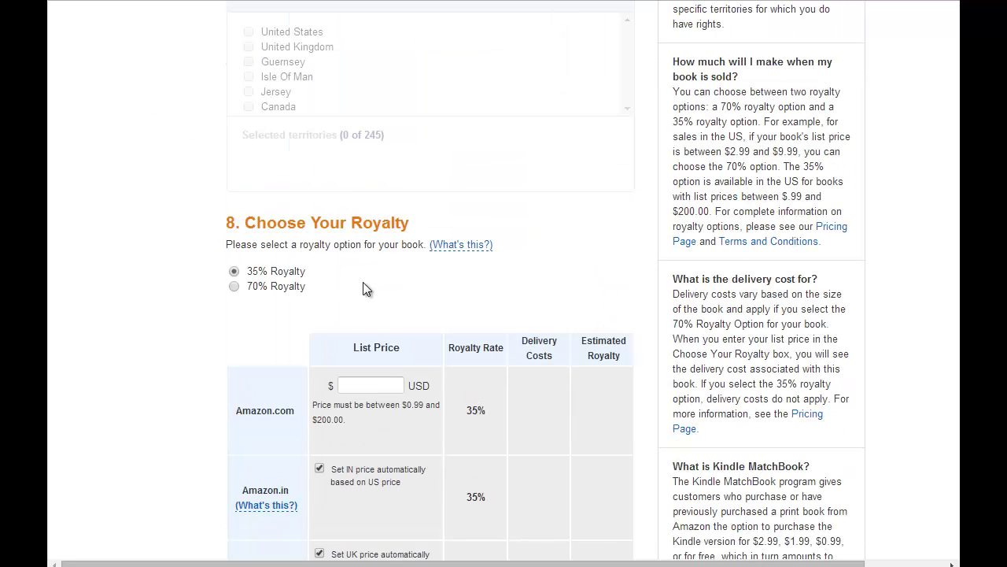
left_click(376, 386)
Enter 9.00 as the Amazon.com list price, then review MatchBook and lending options
type("00")
left_click(195, 309)
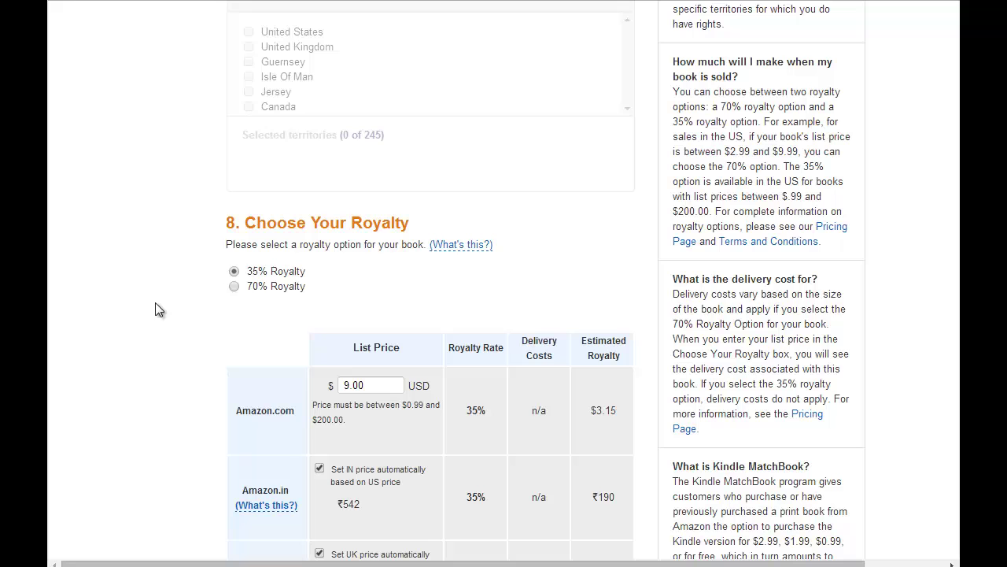
scroll(151, 292, "down", 3)
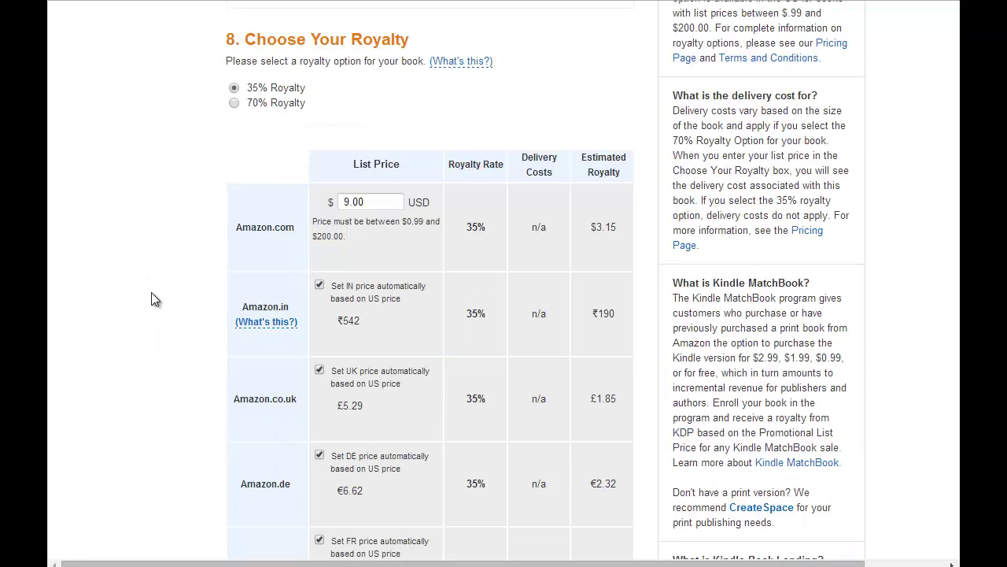
scroll(151, 292, "down", 5)
scroll(150, 292, "down", 6)
Turn on 'Allow lending for this book', confirm holding the publishing rights, then Save and Publish
scroll(162, 290, "down", 5)
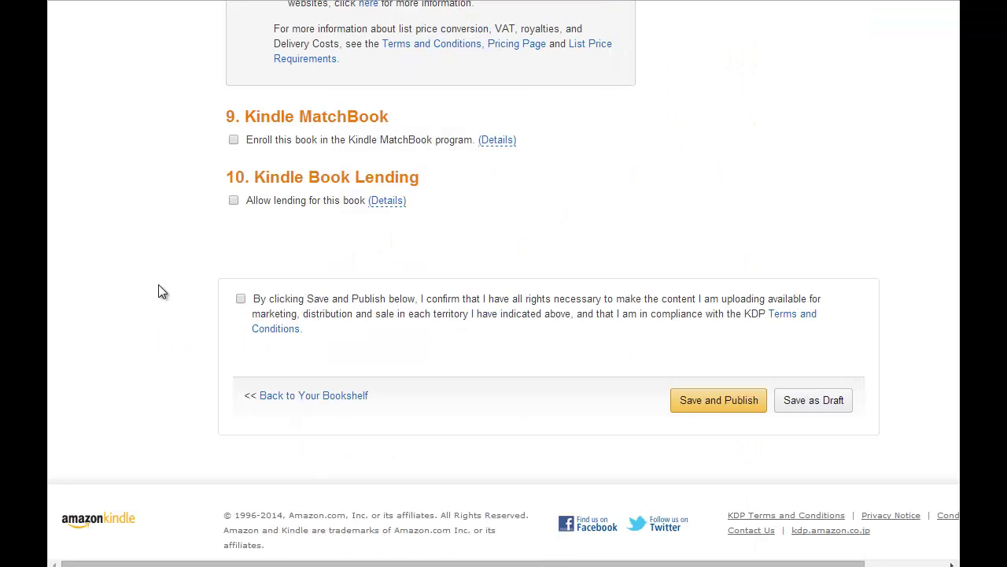
left_click(234, 201)
left_click(240, 300)
left_click(705, 402)
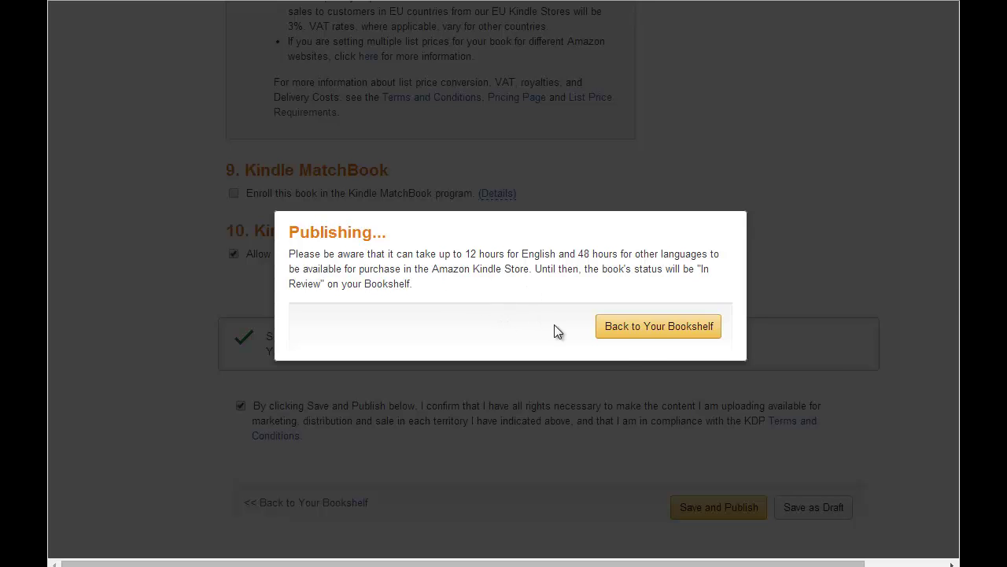
Go back to the Bookshelf, where the camping book shows In Review at $9.00
left_click(646, 332)
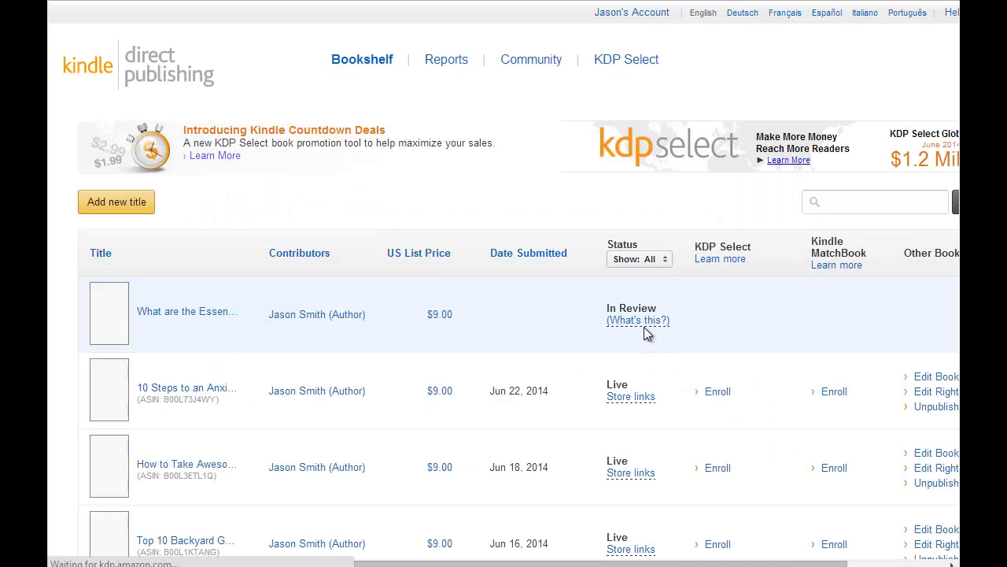